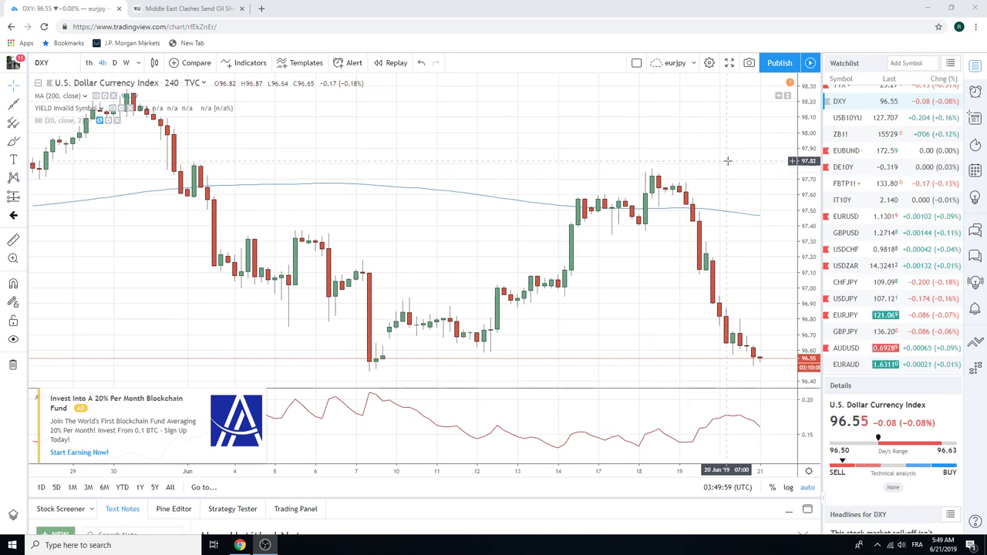
# - Switch the U.S. Dollar Currency Index chart to daily candles
pyautogui.scroll(1, 872, 202)
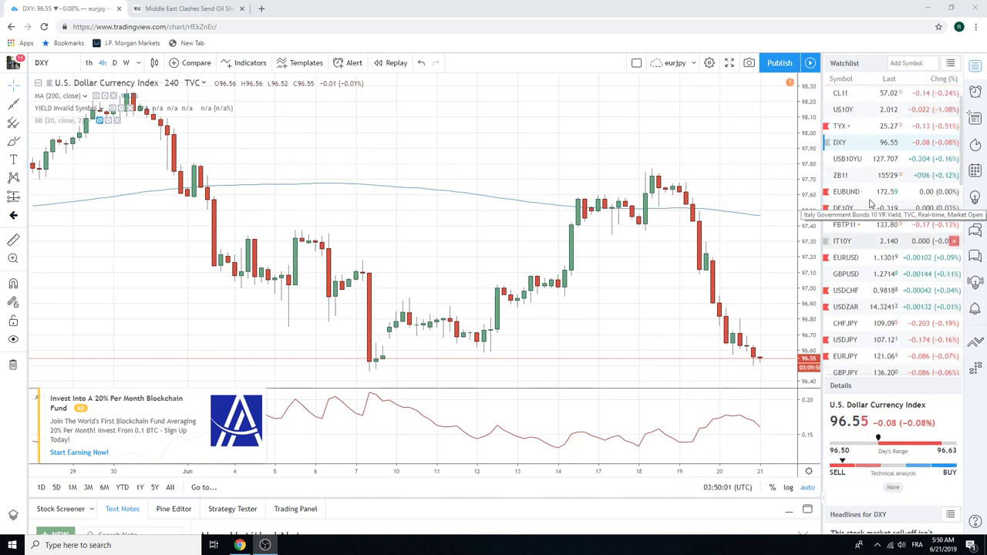
pyautogui.scroll(1, 872, 203)
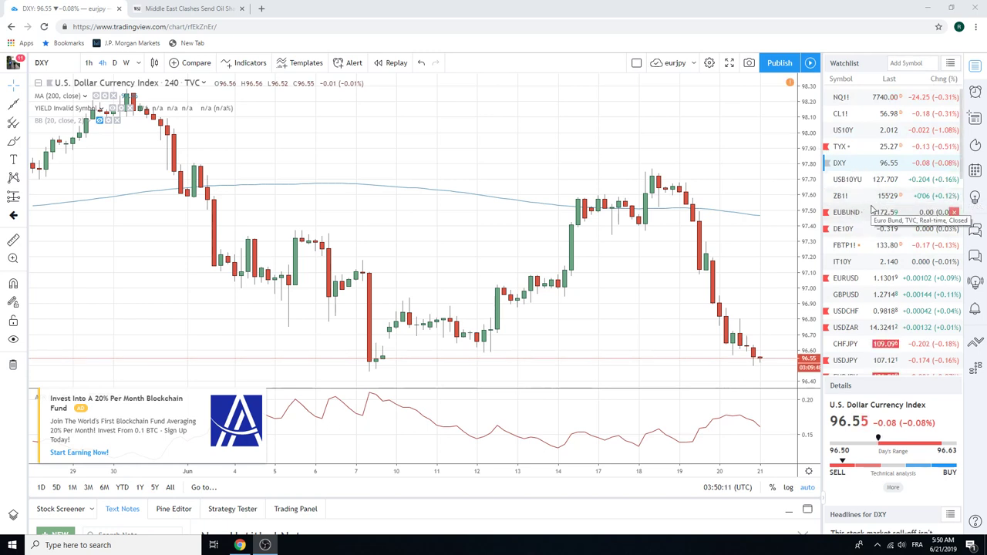
pyautogui.scroll(2, 671, 171)
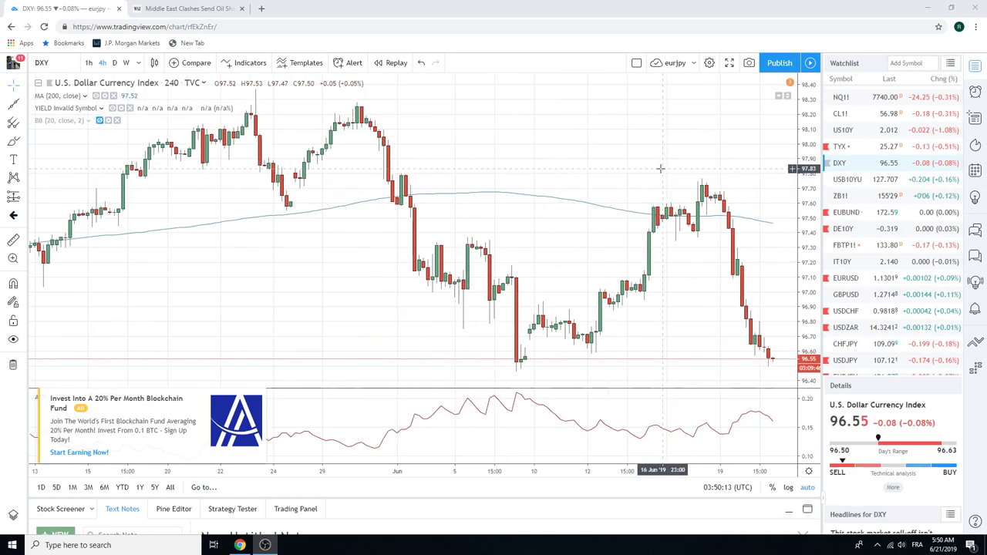
pyautogui.scroll(-3, 646, 179)
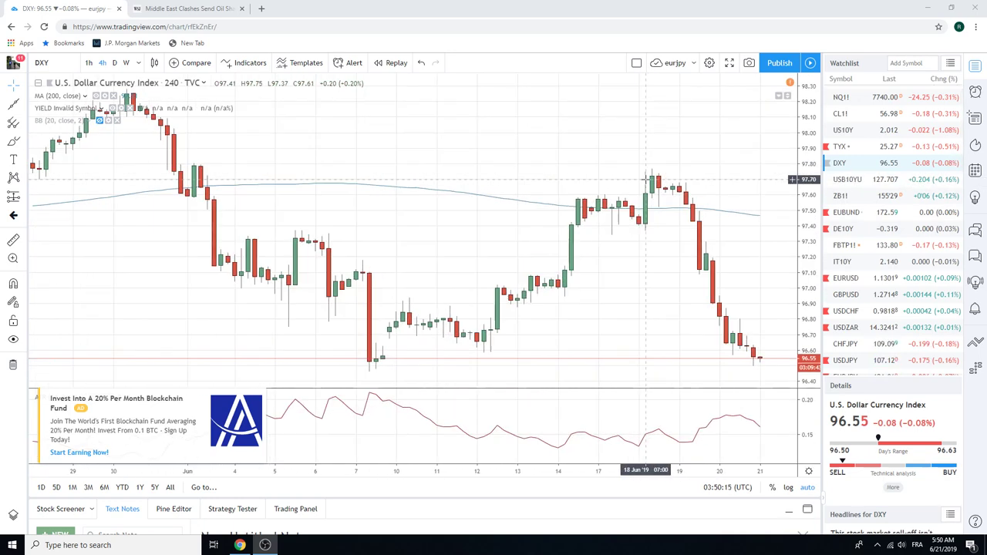
pyautogui.click(114, 62)
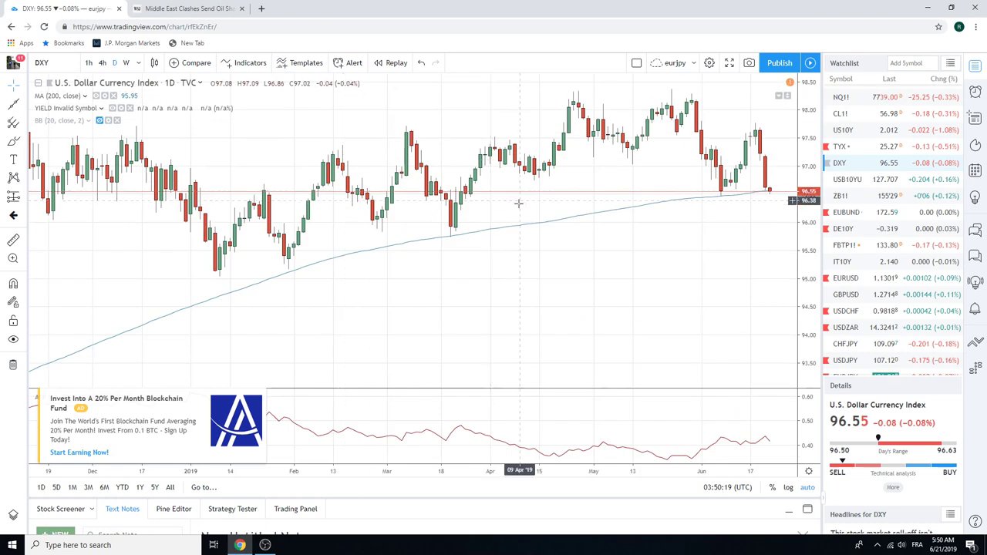
# - Zoom in and out on the daily DXY chart, then load the EURUSD chart
pyautogui.scroll(5, 518, 203)
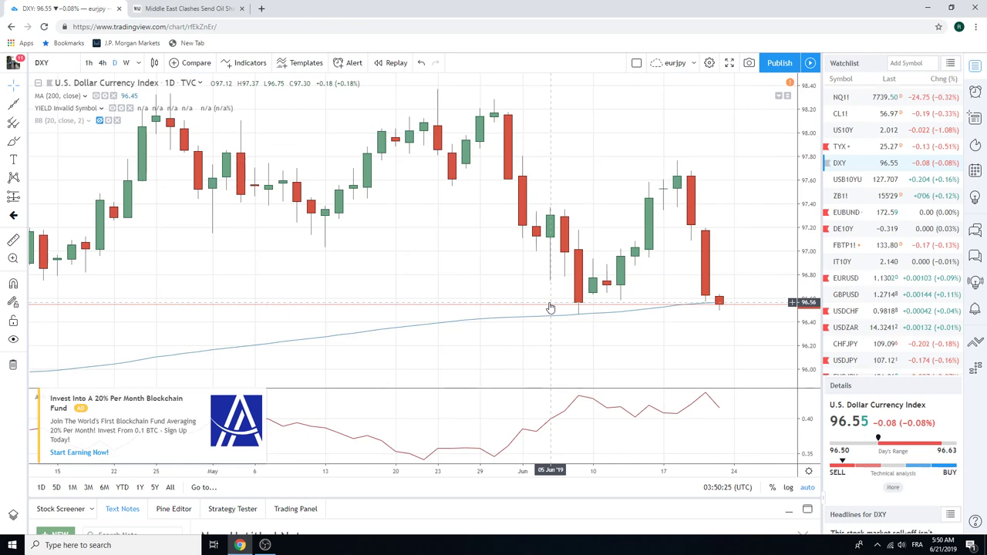
pyautogui.scroll(-4, 544, 228)
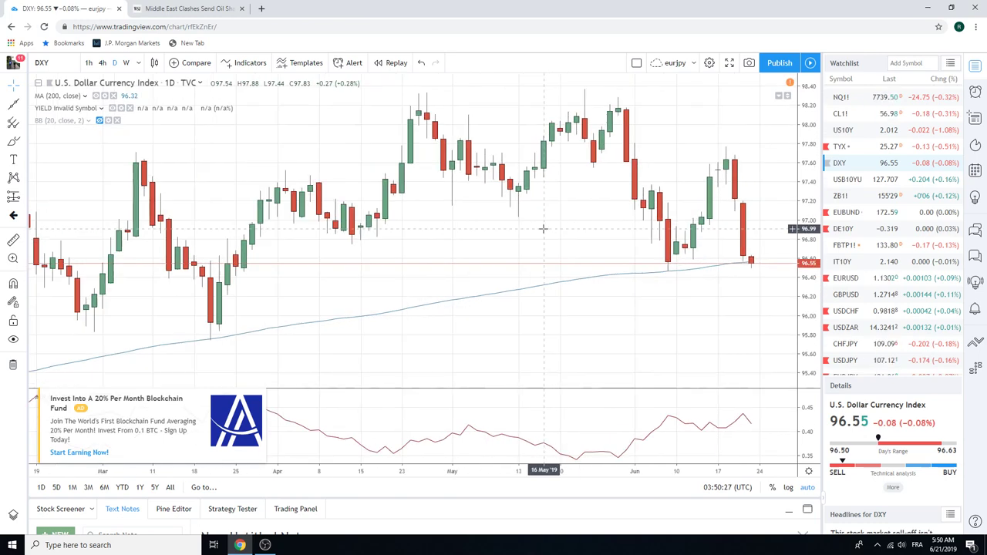
pyautogui.scroll(-5, 544, 228)
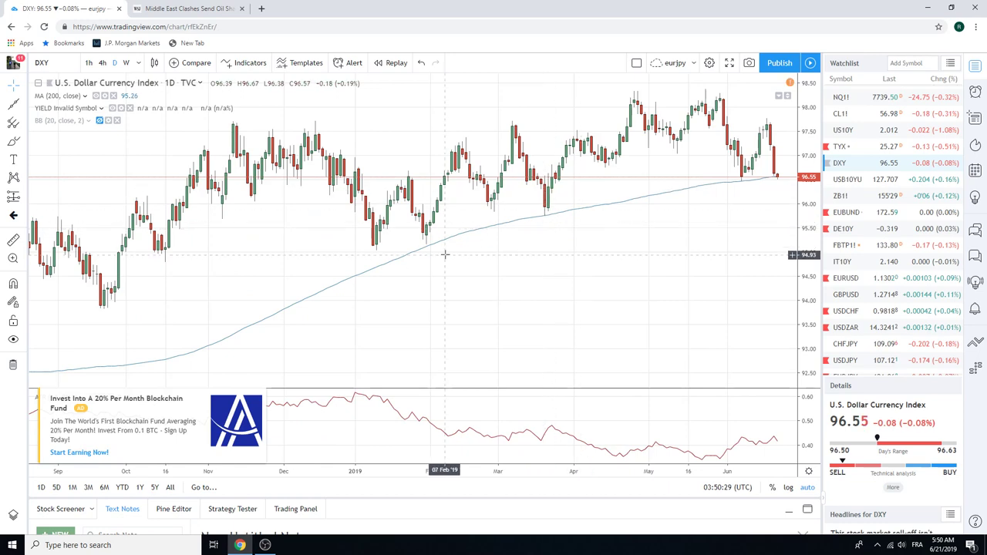
pyautogui.scroll(-3, 445, 255)
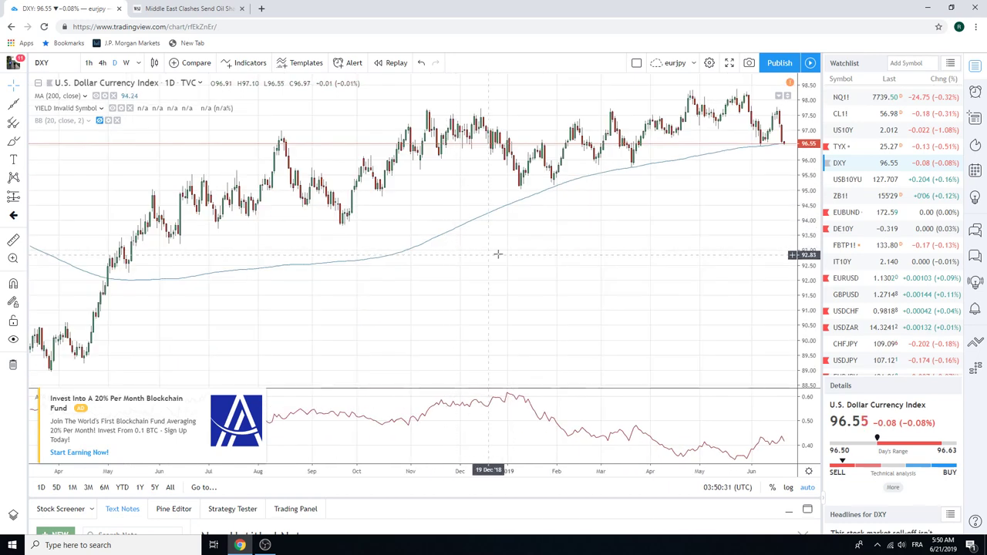
pyautogui.scroll(6, 574, 276)
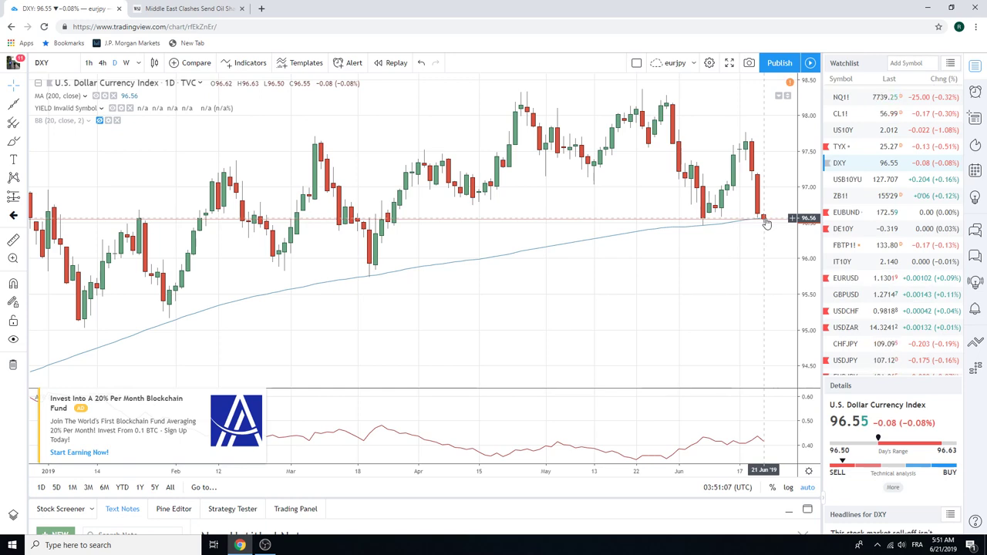
pyautogui.click(848, 277)
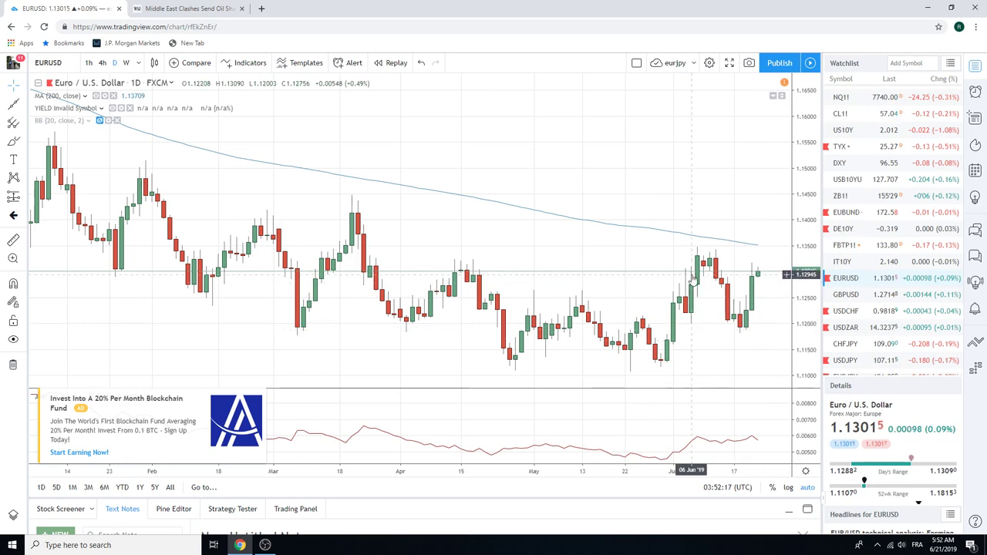
# - Zoom out on the EURUSD daily chart to see the 2017–2019 history
pyautogui.scroll(-6, 728, 287)
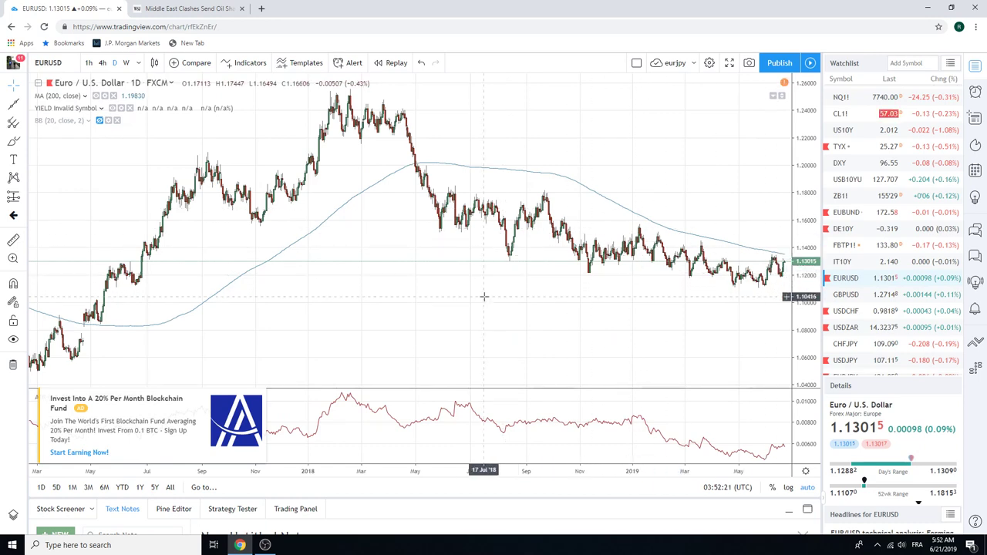
pyautogui.scroll(5, 486, 297)
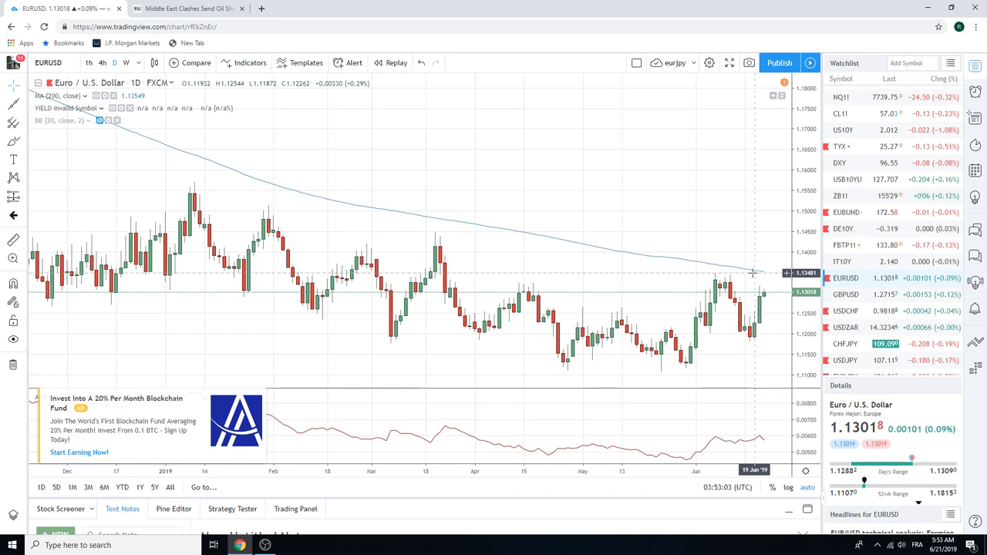
pyautogui.scroll(-3, 752, 273)
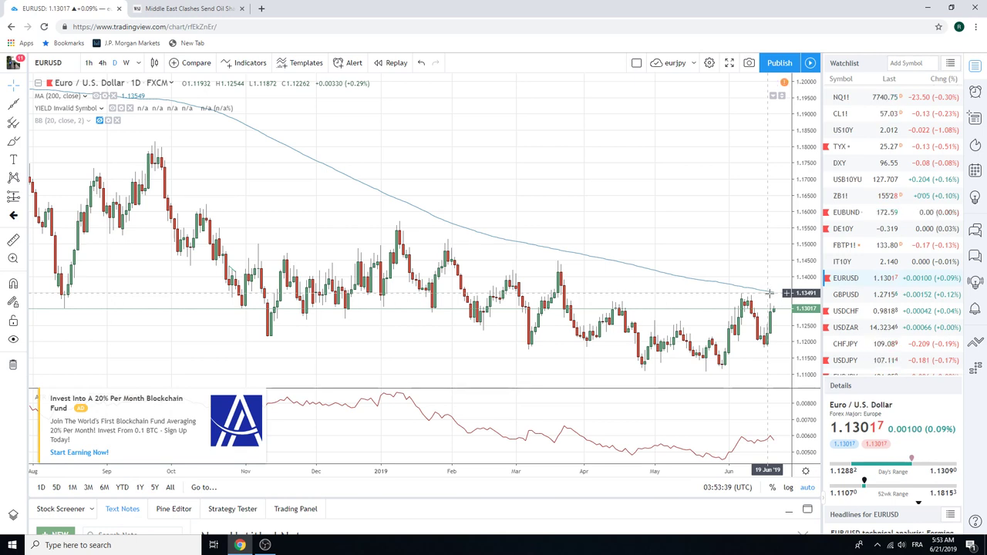
pyautogui.scroll(-2, 867, 274)
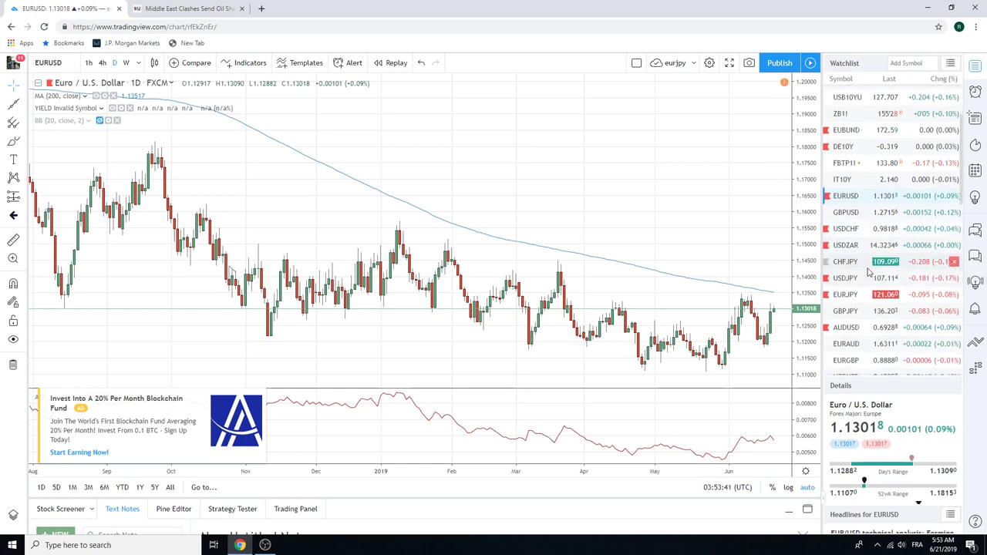
# - Load the Euro / British Pound chart and switch it to hourly candles
pyautogui.click(848, 361)
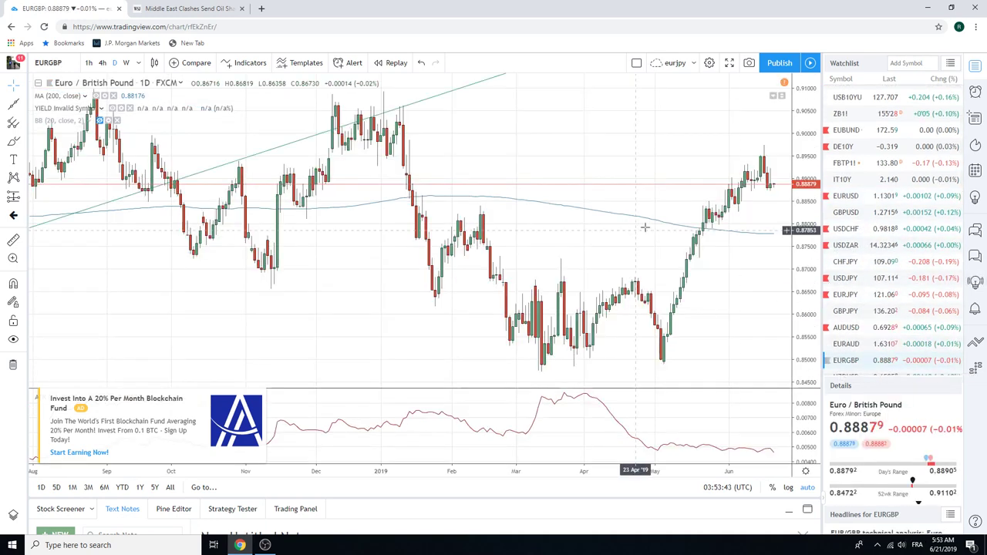
pyautogui.scroll(3, 545, 211)
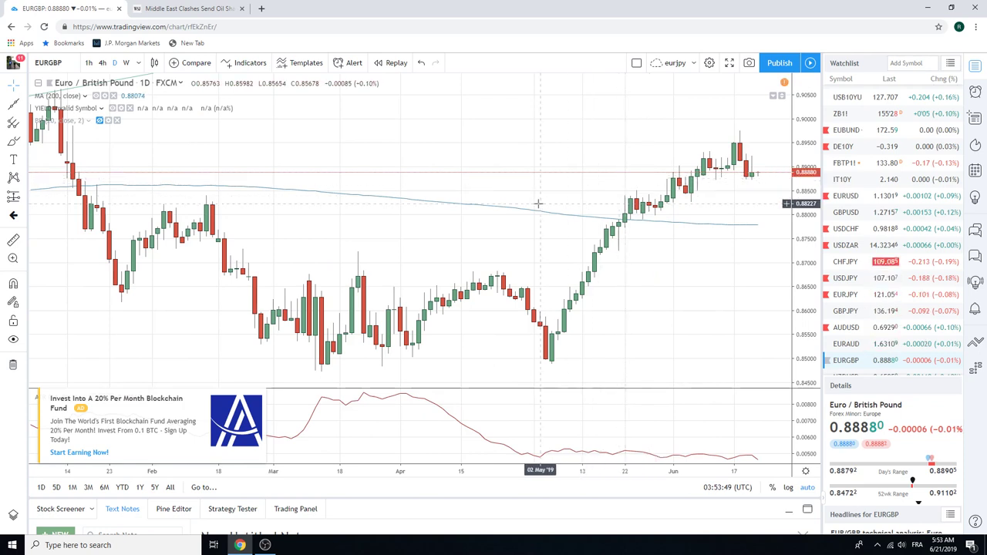
pyautogui.click(89, 63)
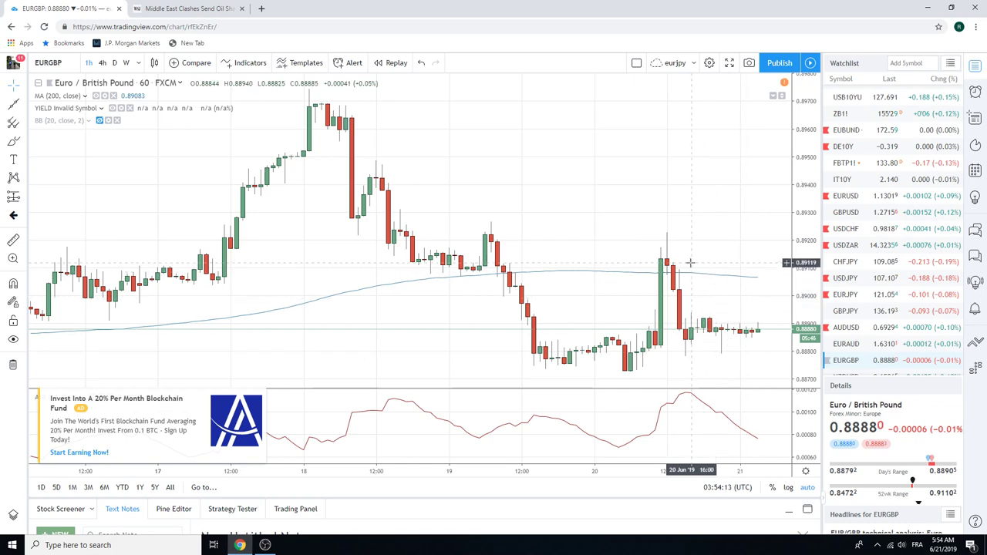
# - Switch EURGBP to daily candles and zoom in and back out
pyautogui.scroll(-5, 690, 262)
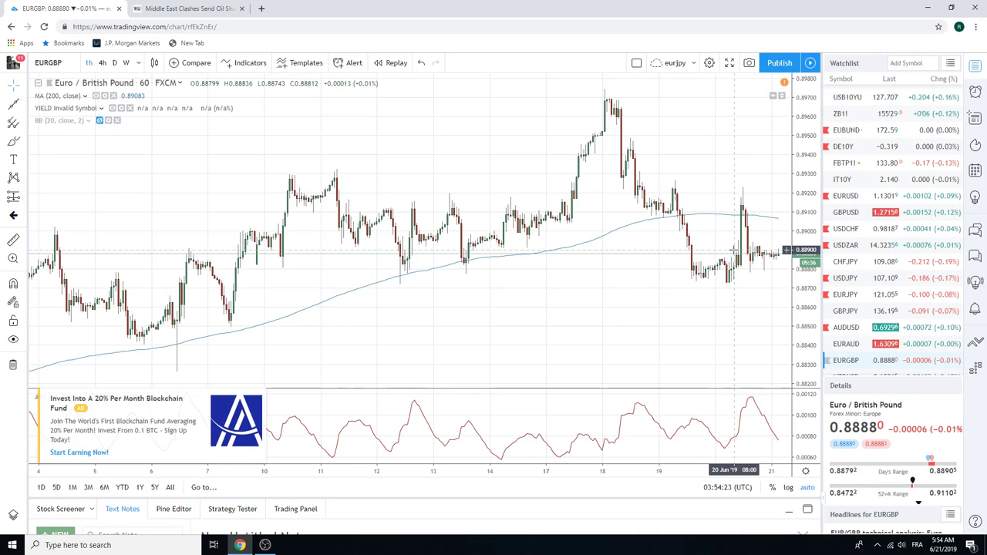
pyautogui.scroll(3, 640, 269)
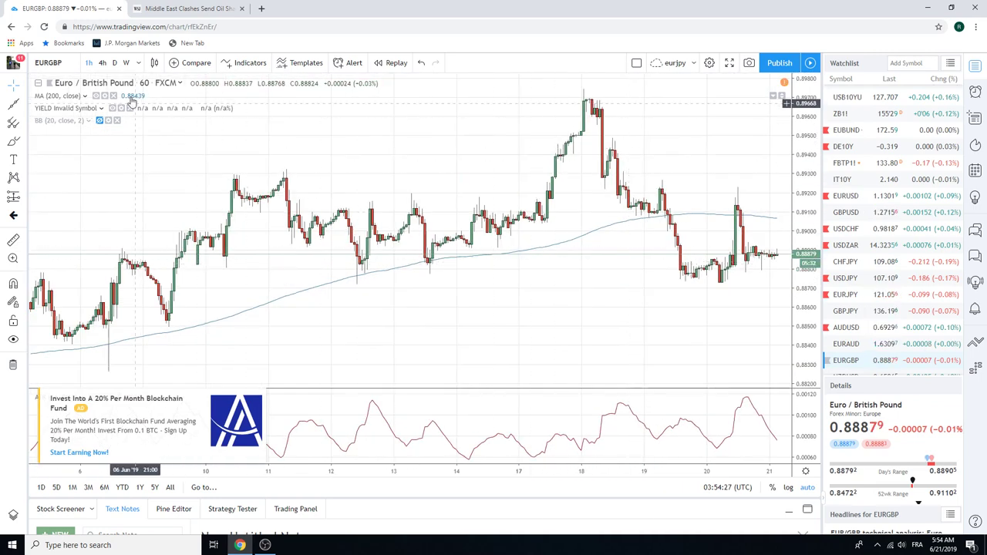
pyautogui.click(114, 62)
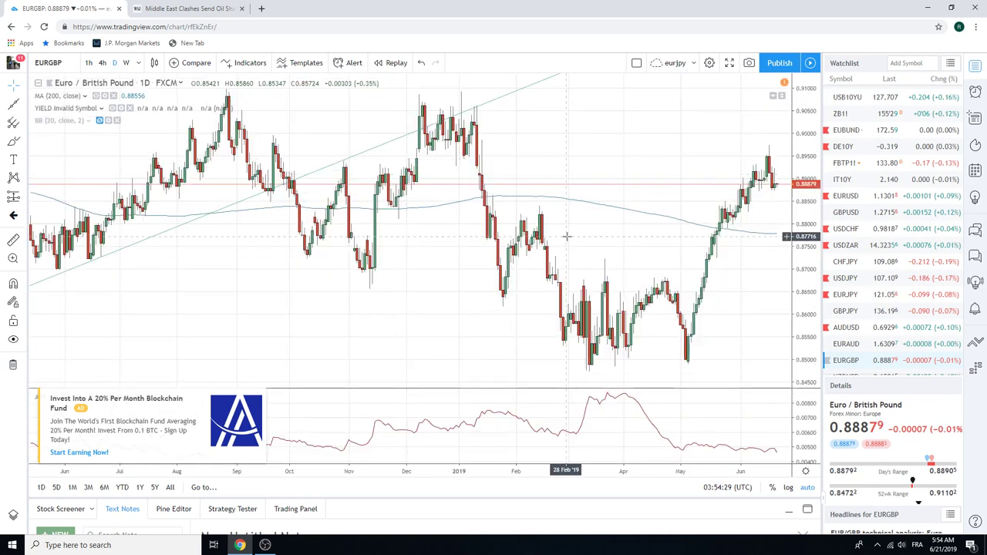
pyautogui.scroll(5, 558, 220)
pyautogui.scroll(-3, 558, 220)
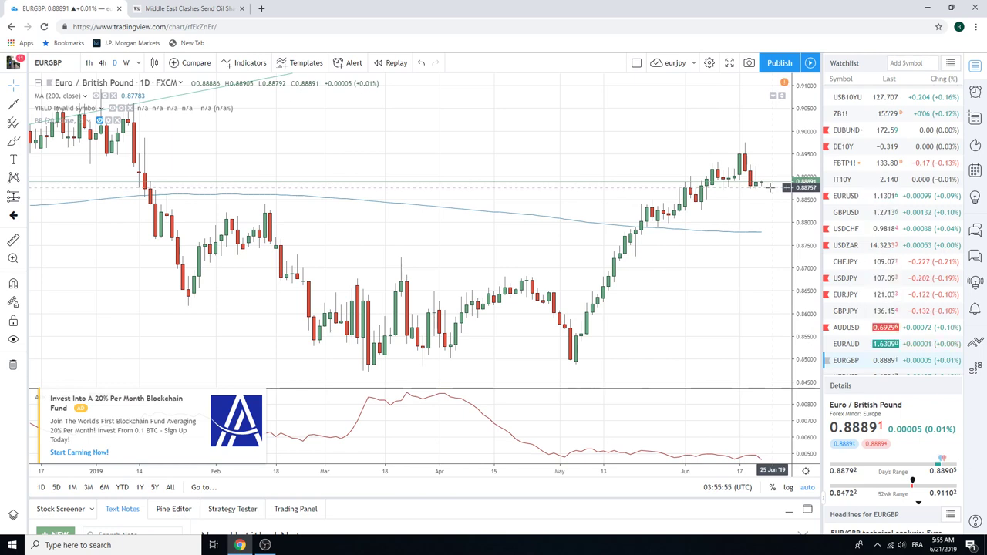
# - Load the GBPUSD daily chart from the watchlist
pyautogui.click(845, 212)
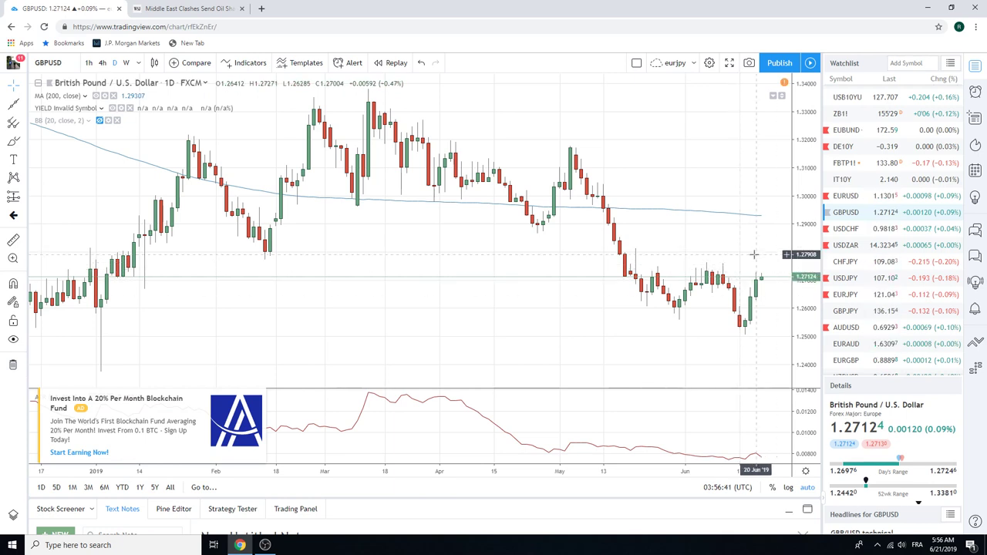
# - Show EURGBP briefly, then load the USDJPY daily chart
pyautogui.click(846, 360)
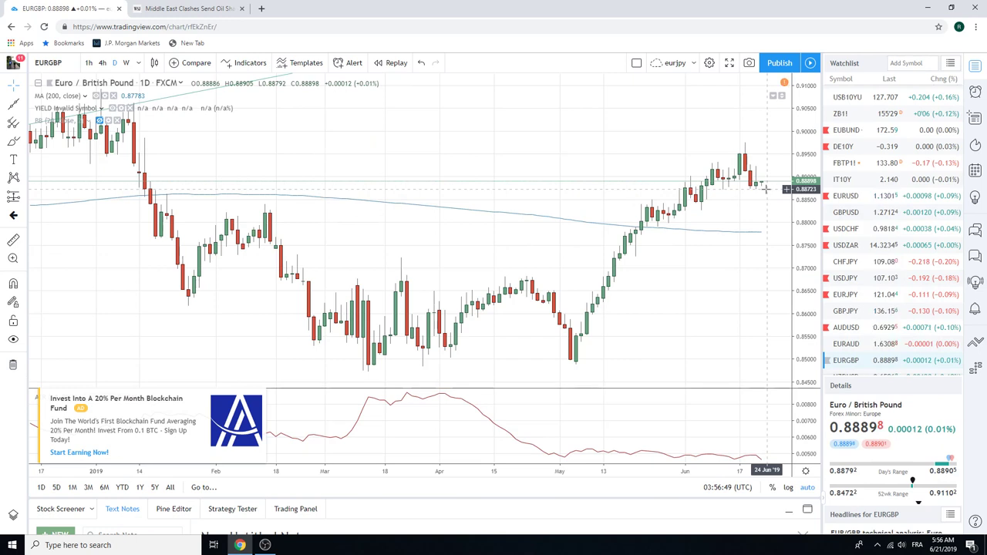
pyautogui.click(881, 278)
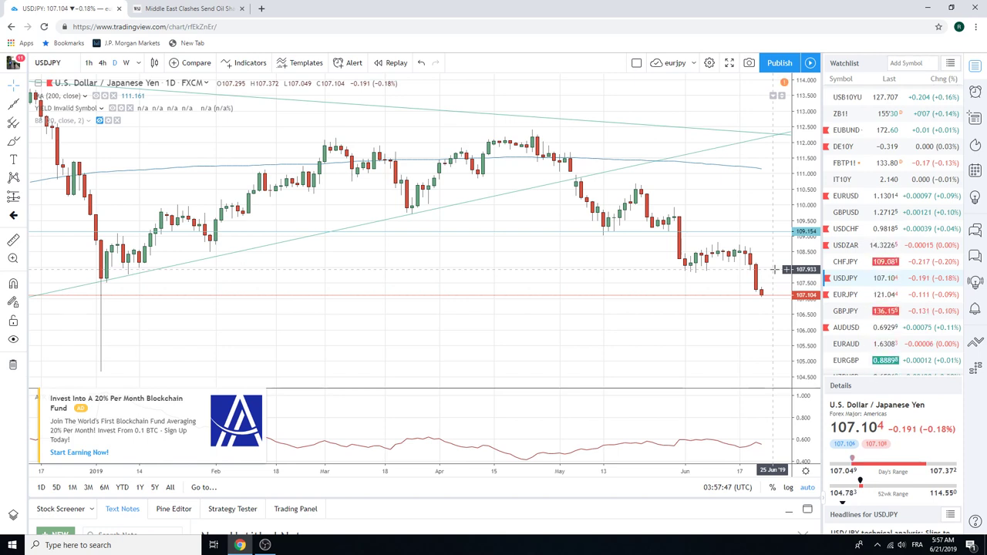
pyautogui.click(89, 63)
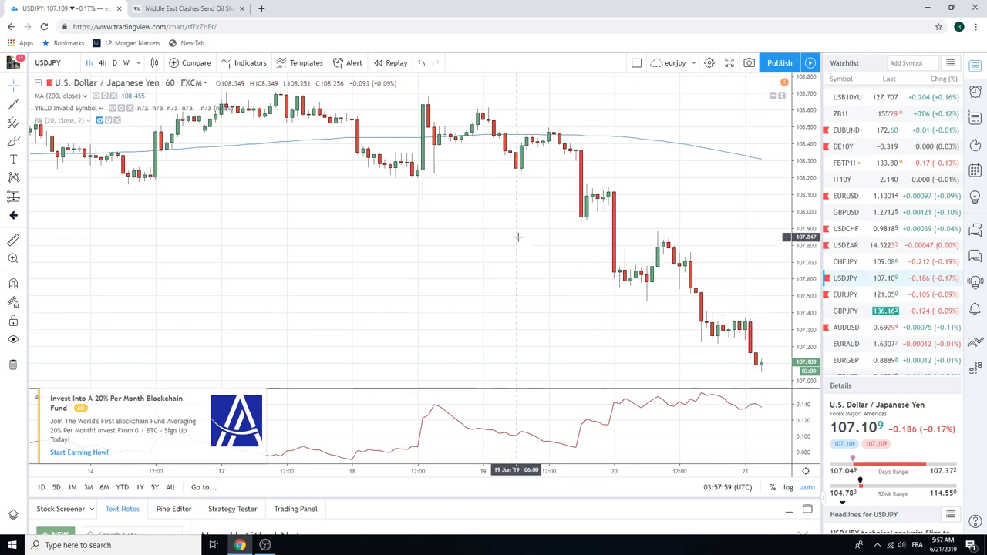
pyautogui.scroll(-2, 627, 290)
pyautogui.scroll(-4, 627, 290)
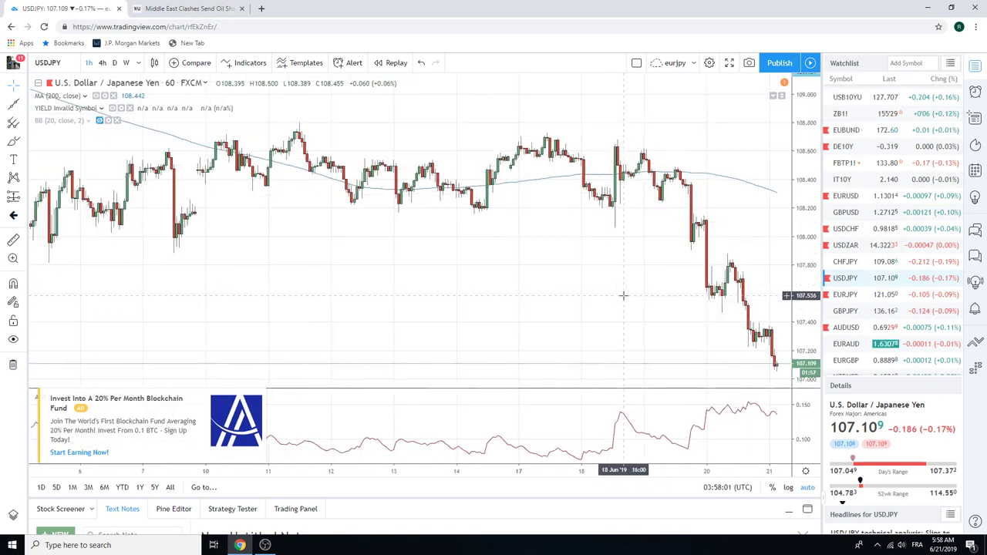
pyautogui.click(115, 63)
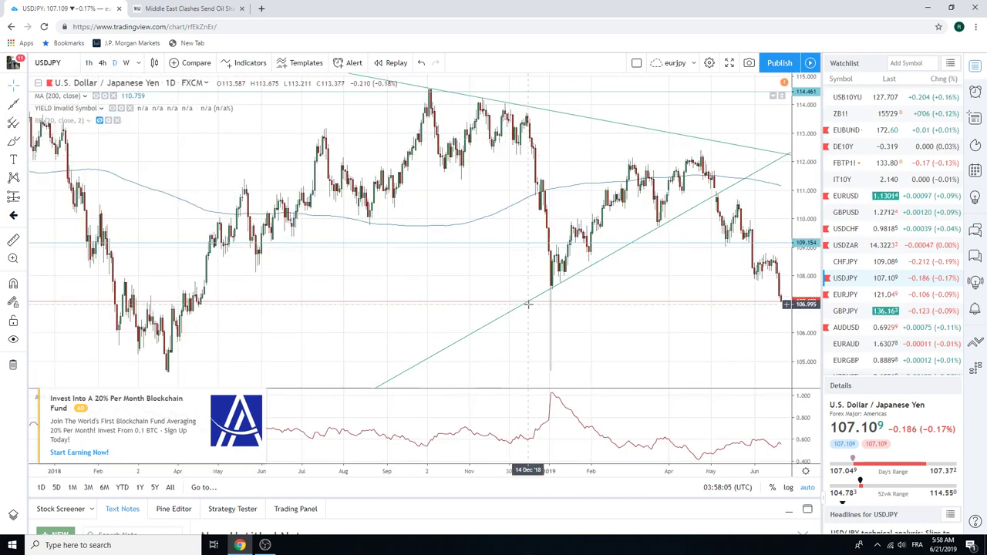
pyautogui.scroll(3, 854, 274)
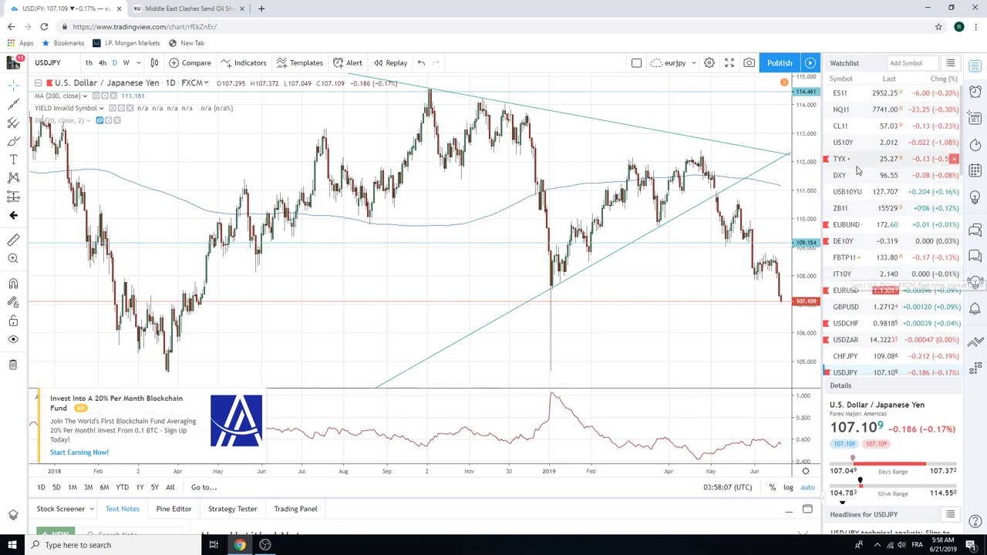
# - Load the ES1! E-mini futures daily chart and zoom in and out
pyautogui.click(838, 96)
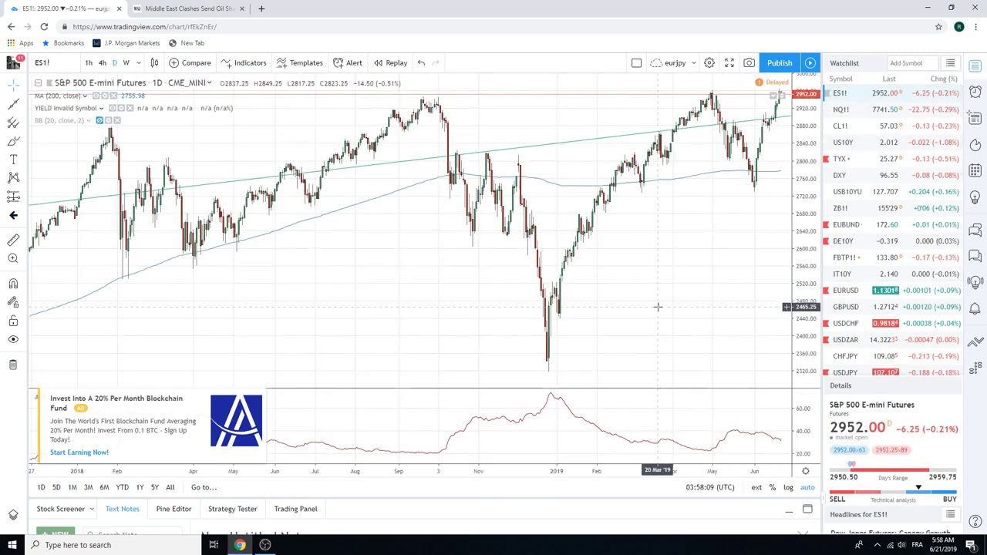
pyautogui.scroll(5, 657, 308)
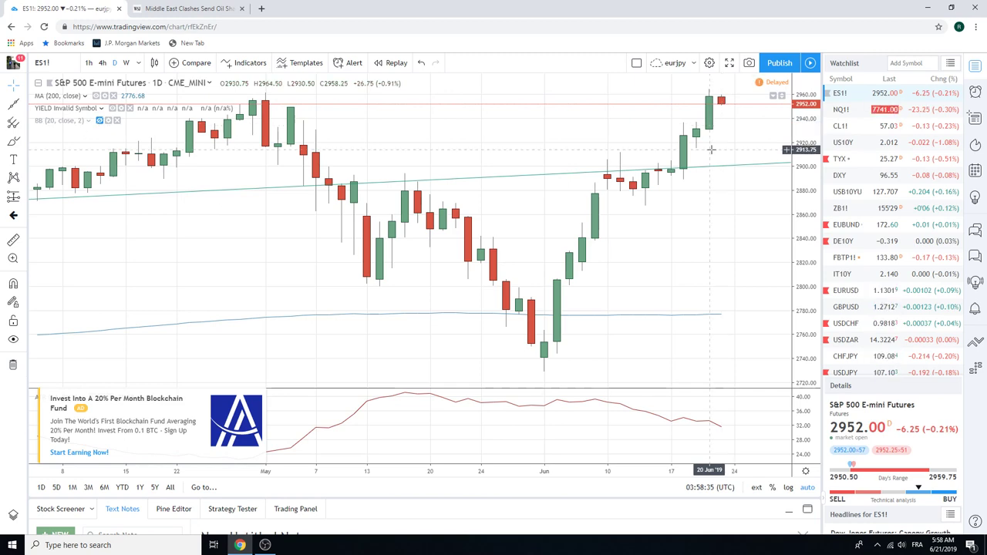
pyautogui.scroll(-5, 711, 154)
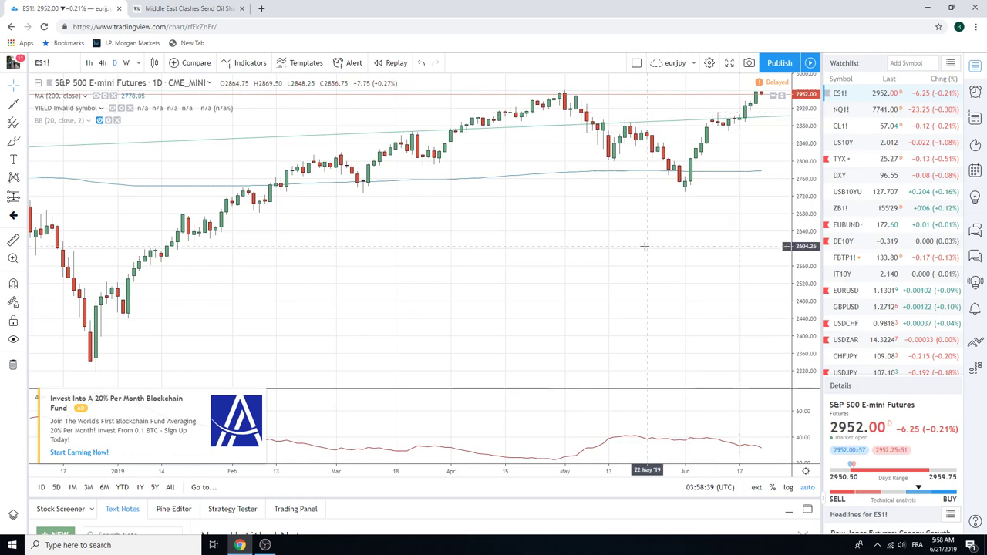
pyautogui.scroll(5, 644, 245)
pyautogui.scroll(2, 644, 246)
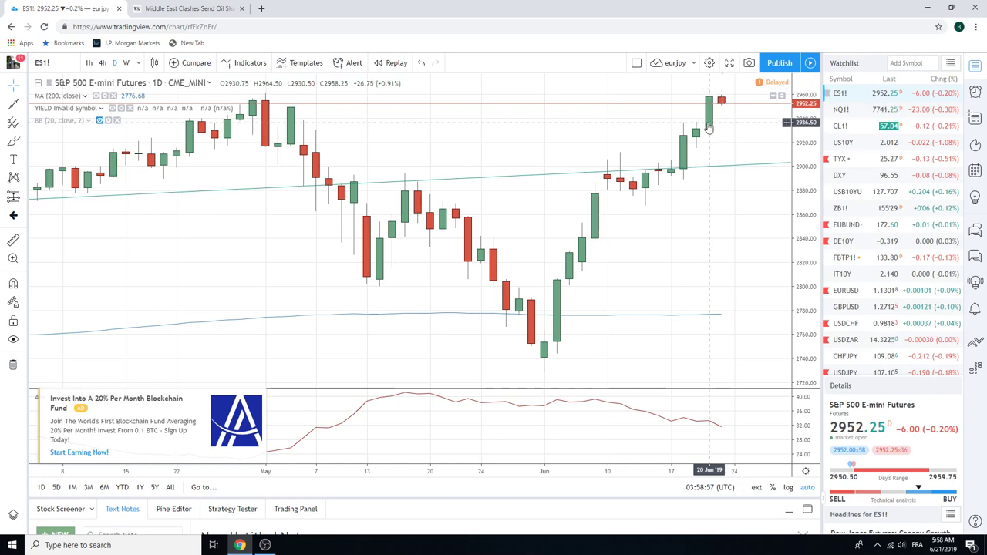
pyautogui.scroll(-5, 710, 127)
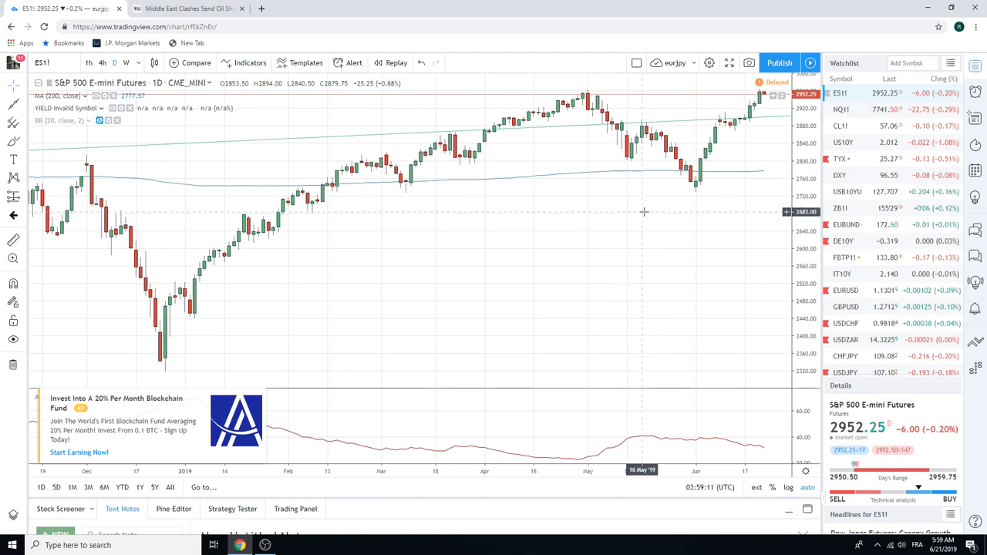
pyautogui.scroll(4, 532, 242)
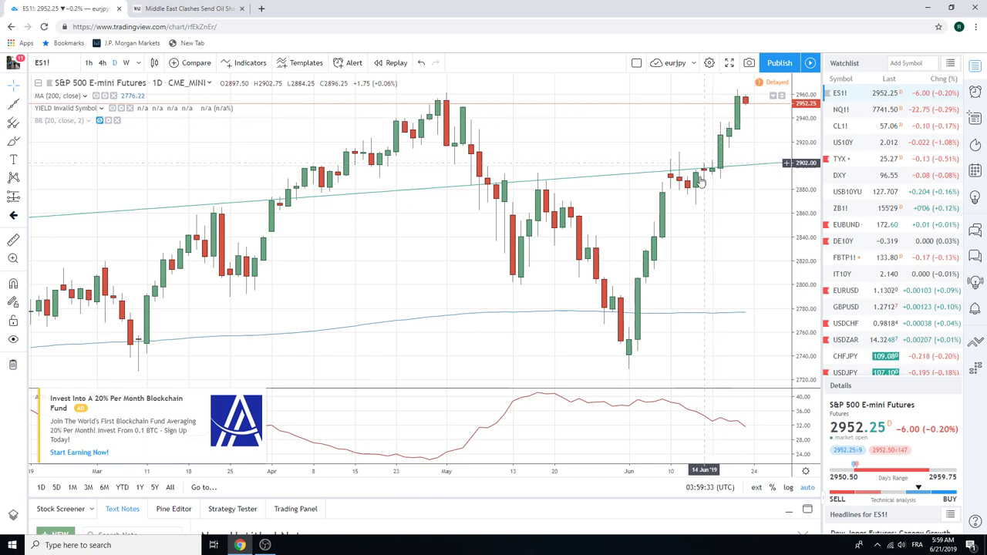
# - Load the CL1! light crude oil futures daily chart from the watchlist
pyautogui.click(839, 126)
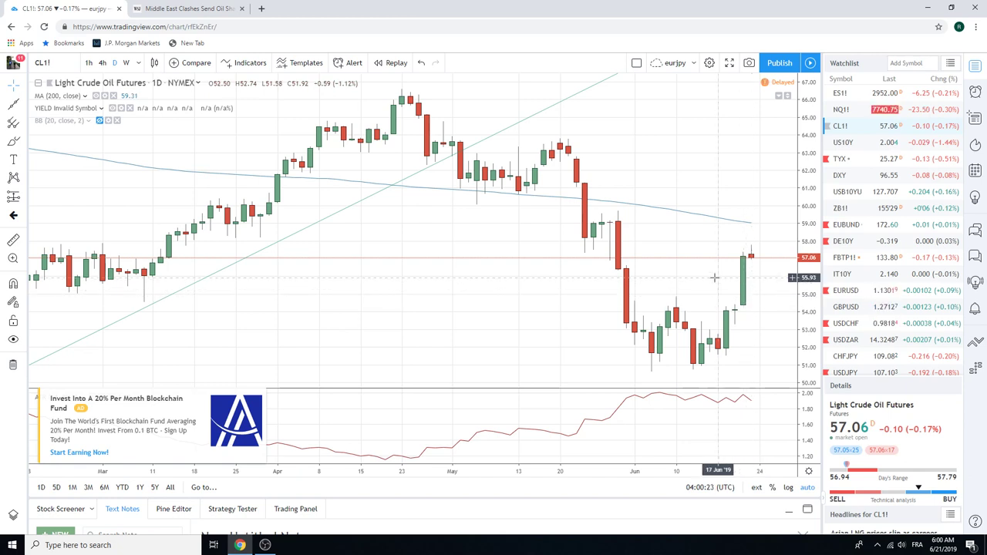
# - Load EURUSD, then scroll the watchlist and load the EURGBP daily chart
pyautogui.click(856, 293)
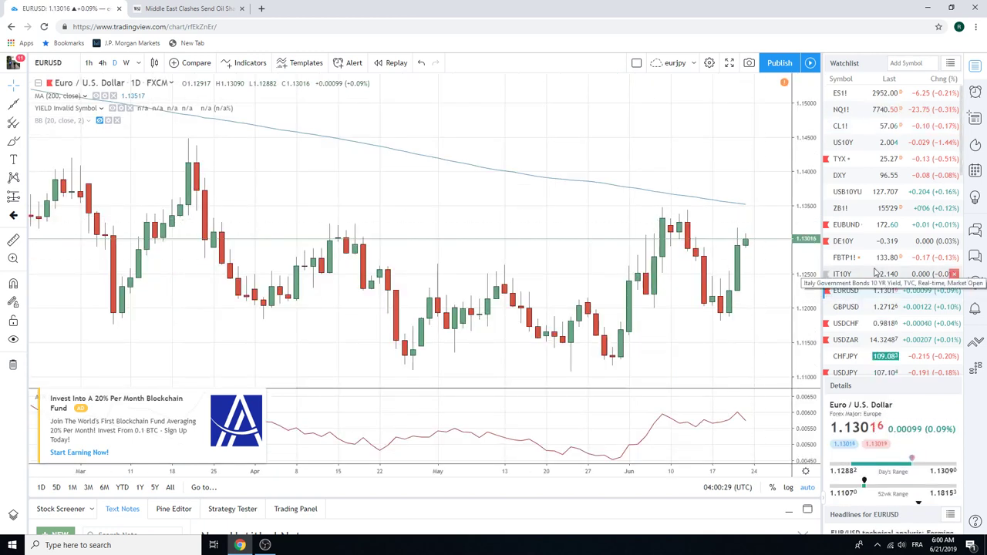
pyautogui.scroll(-1, 876, 270)
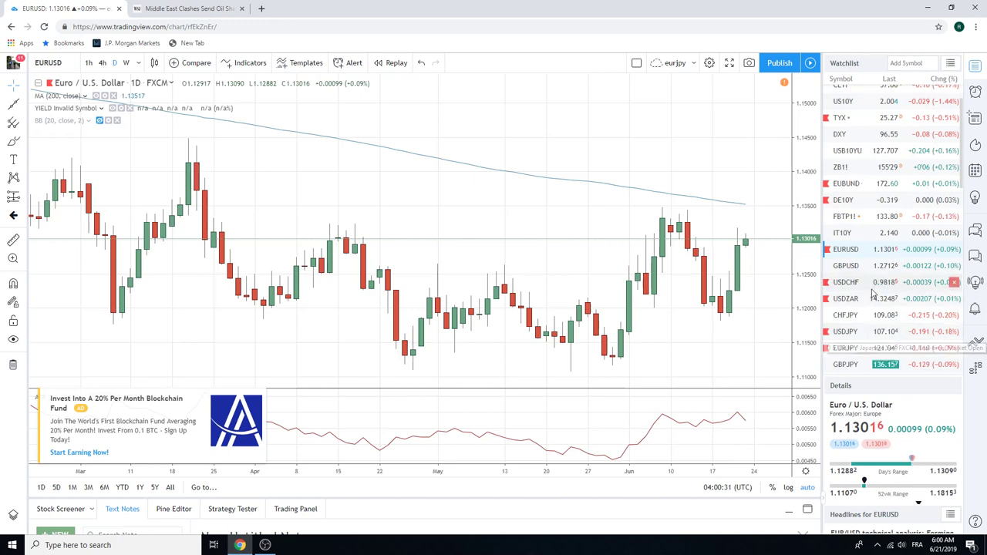
pyautogui.scroll(-1, 895, 266)
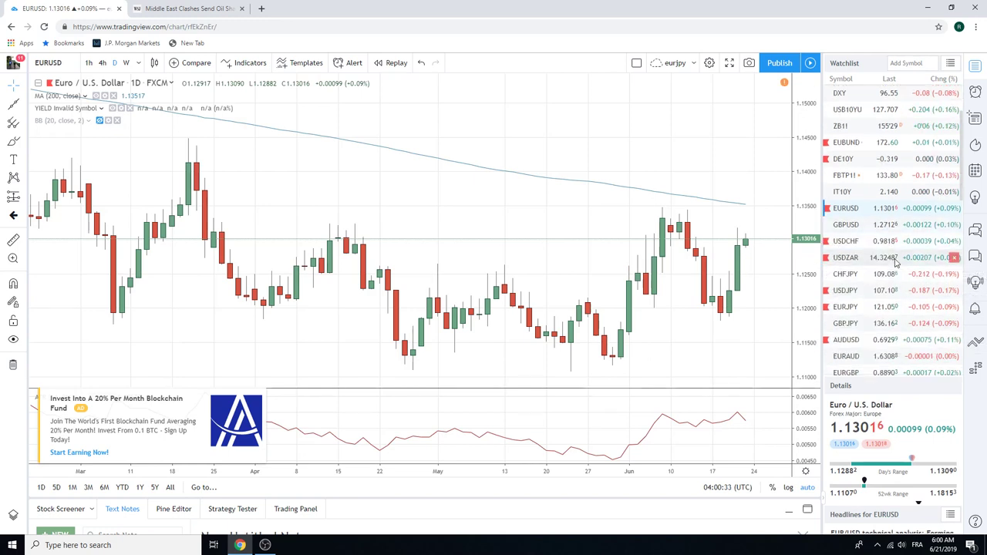
pyautogui.click(860, 371)
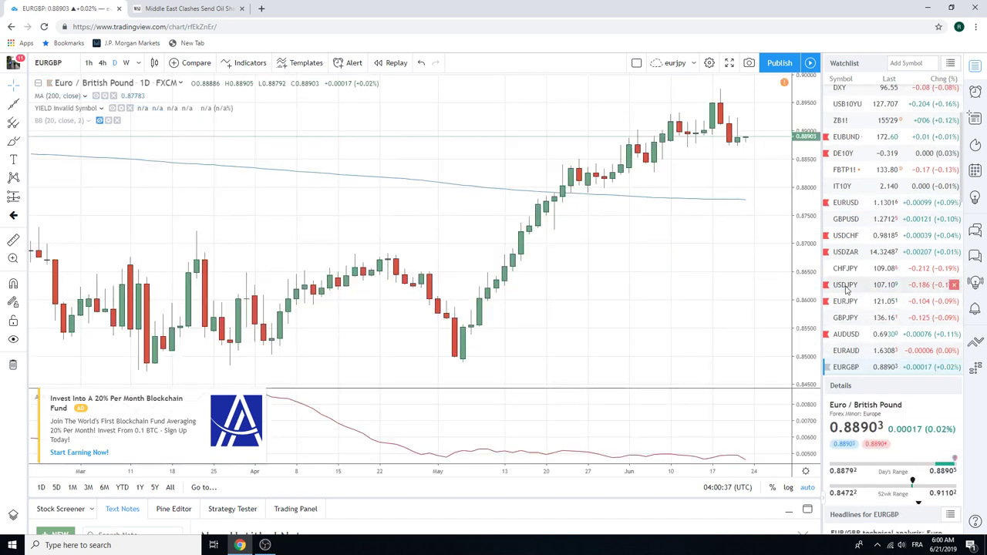